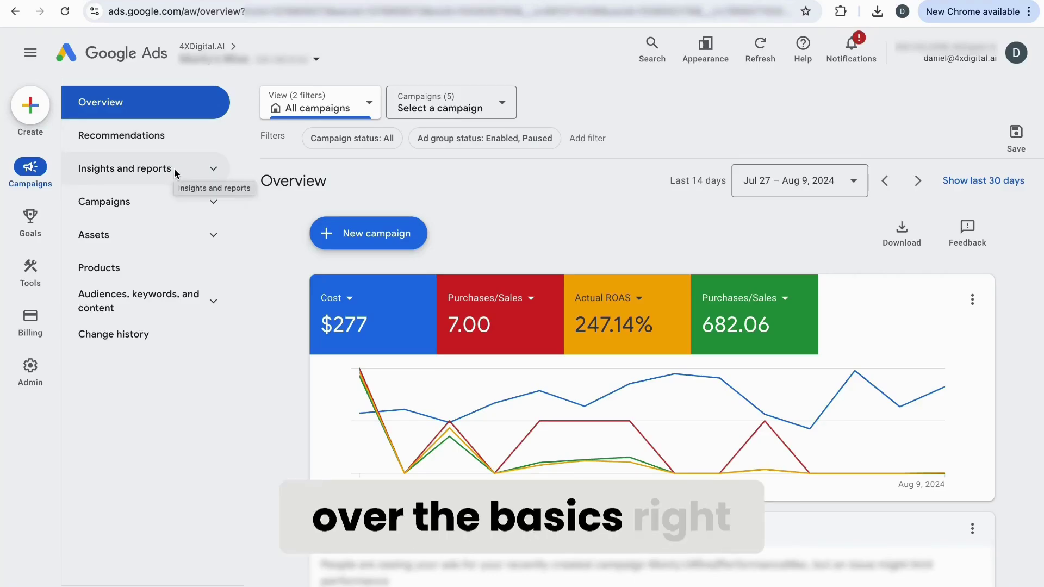
Open the Campaign performance report from the performance summary templates in the Report editor.
left_click(174, 170)
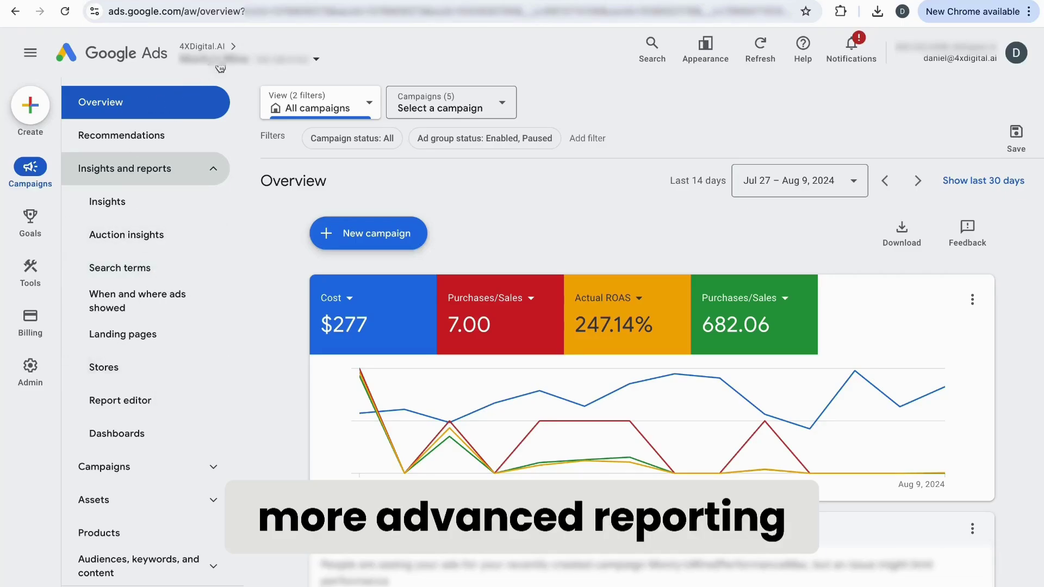
left_click(141, 402)
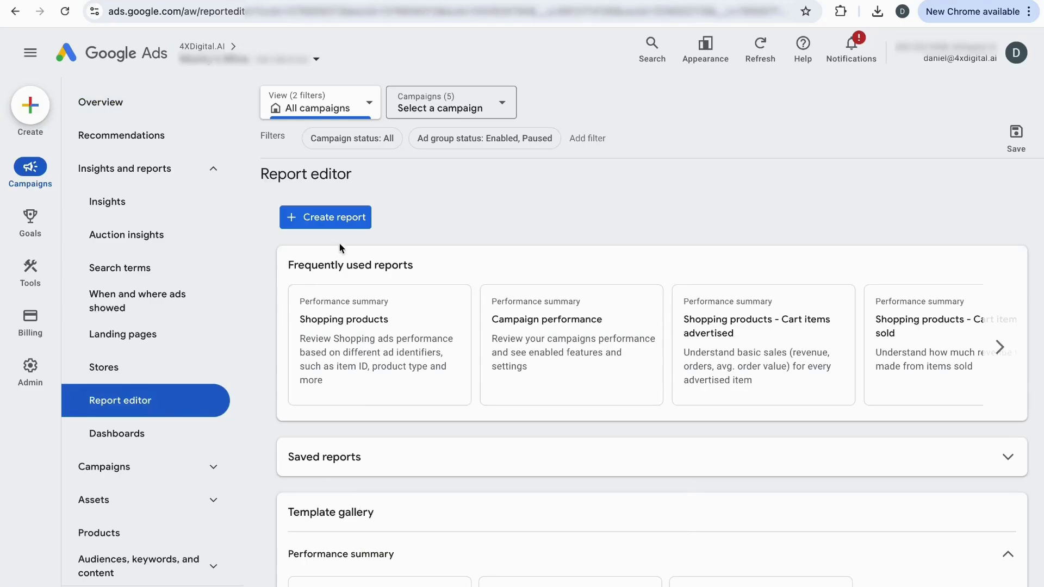
scroll(468, 220, "down", 3)
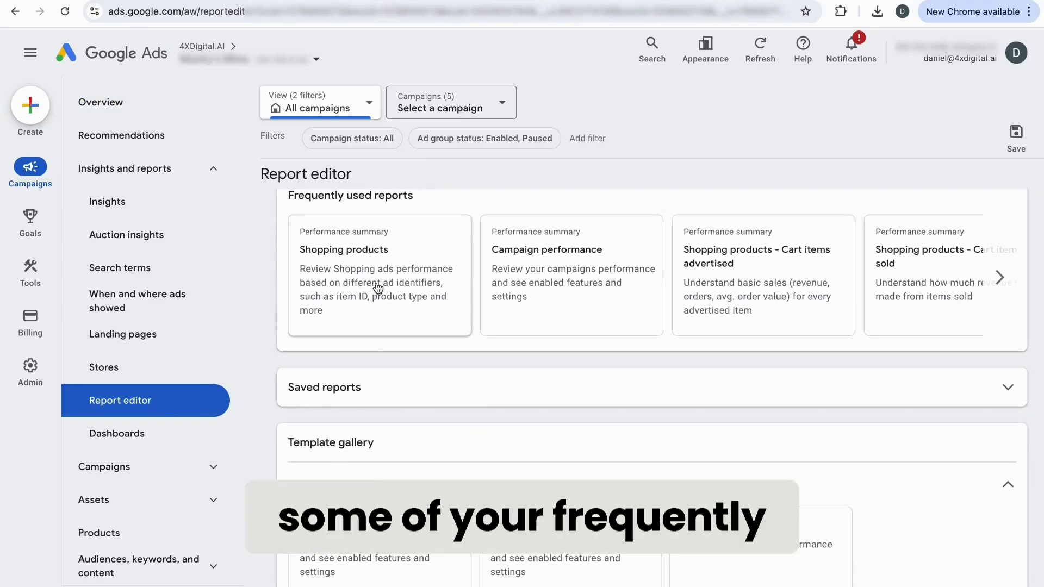
scroll(378, 288, "down", 4)
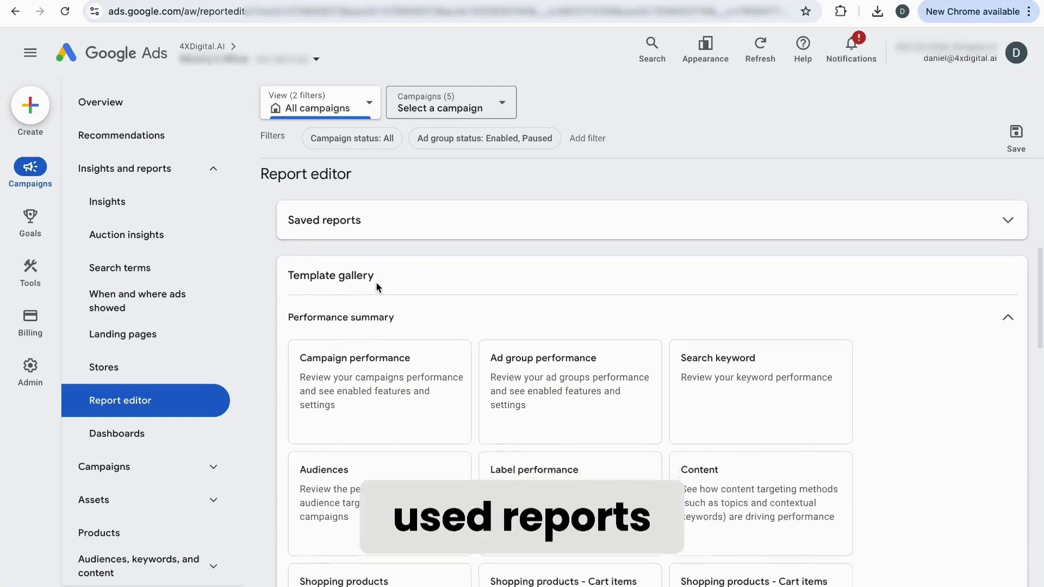
scroll(378, 288, "up", 4)
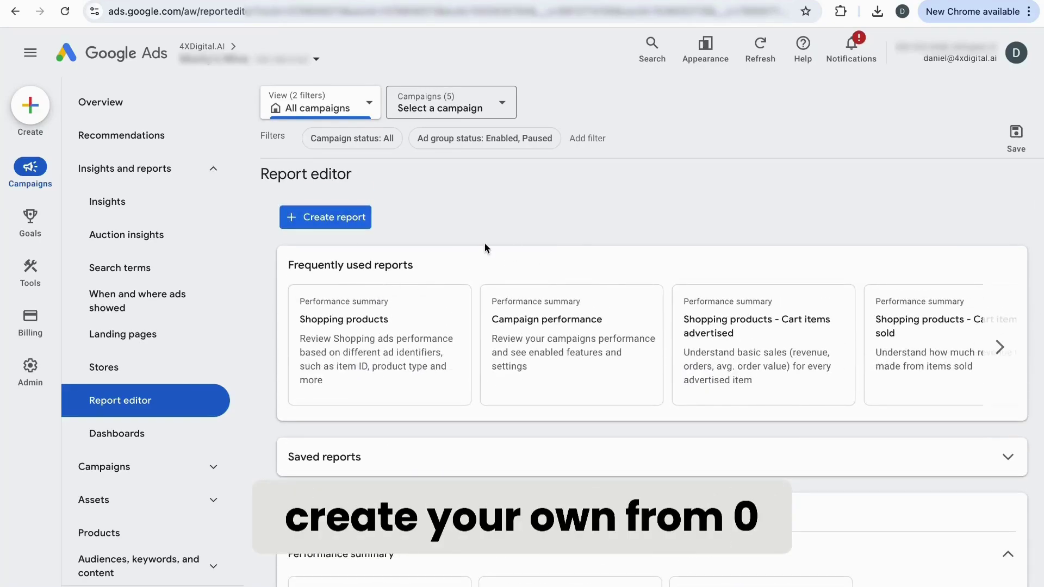
scroll(485, 246, "down", 5)
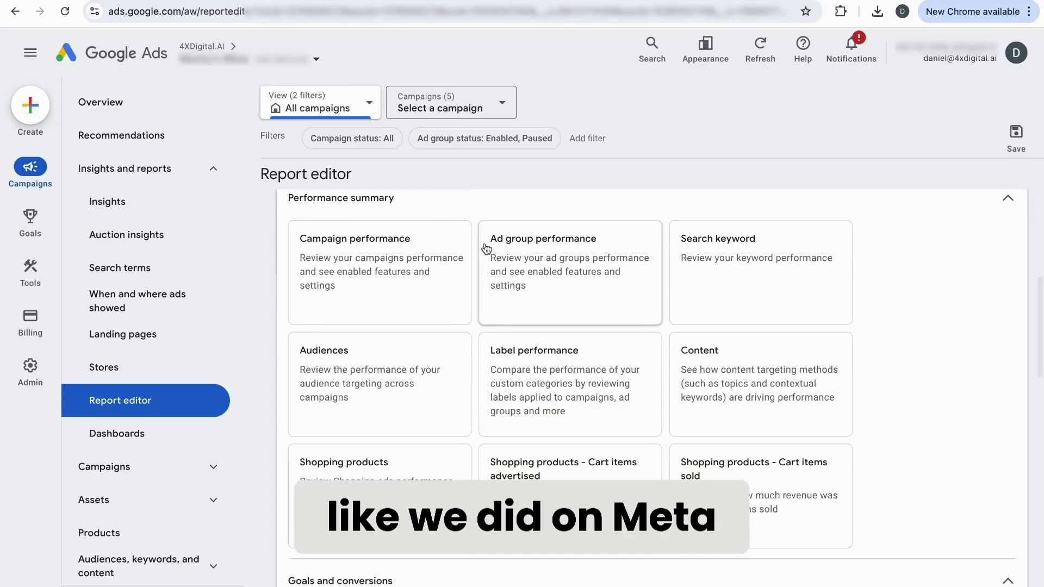
left_click(360, 278)
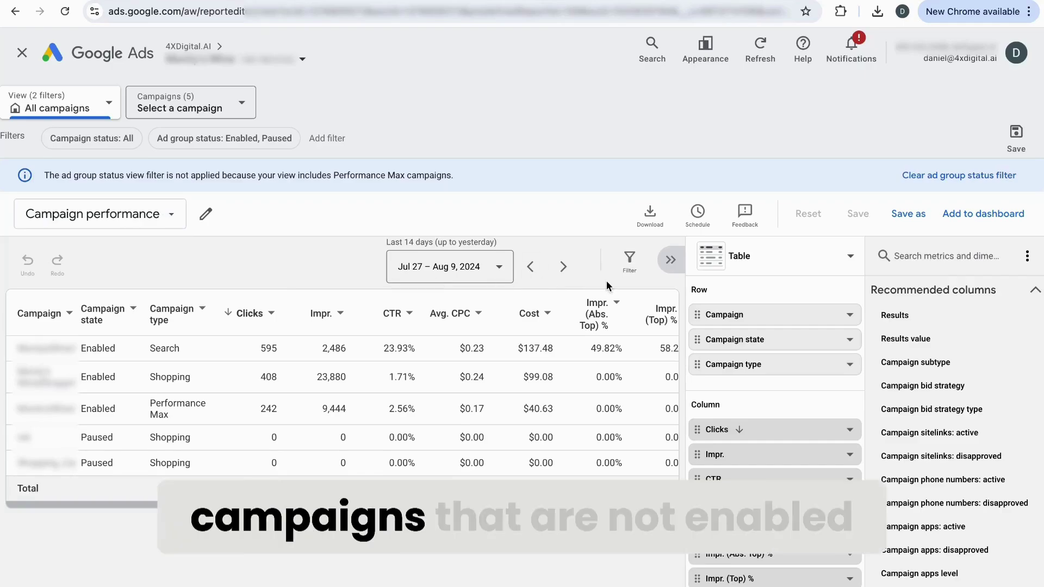
Filter the report to campaigns whose Campaign state is Enabled, and widen the Campaign column.
left_click(629, 262)
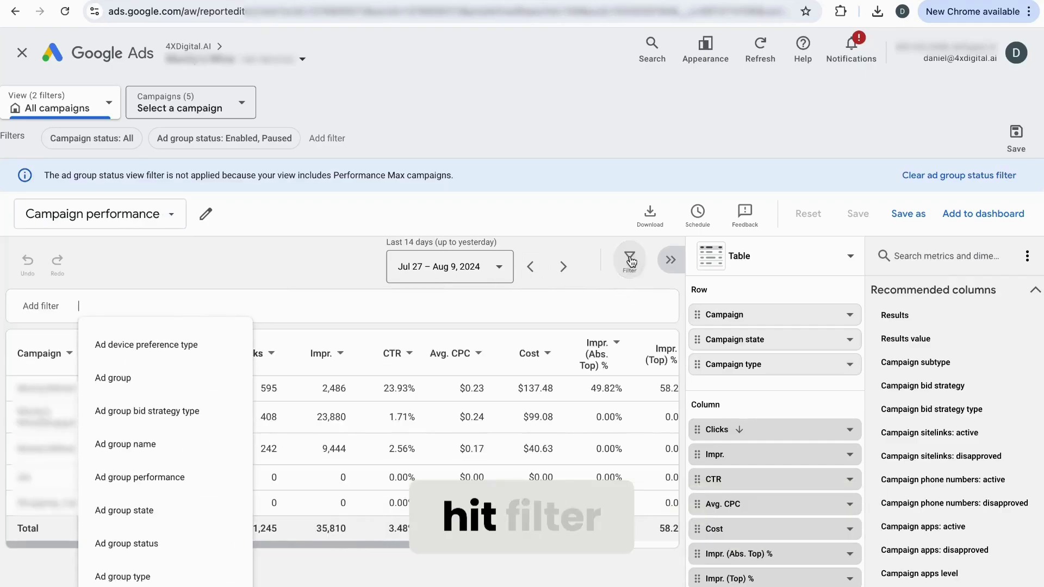
type("state")
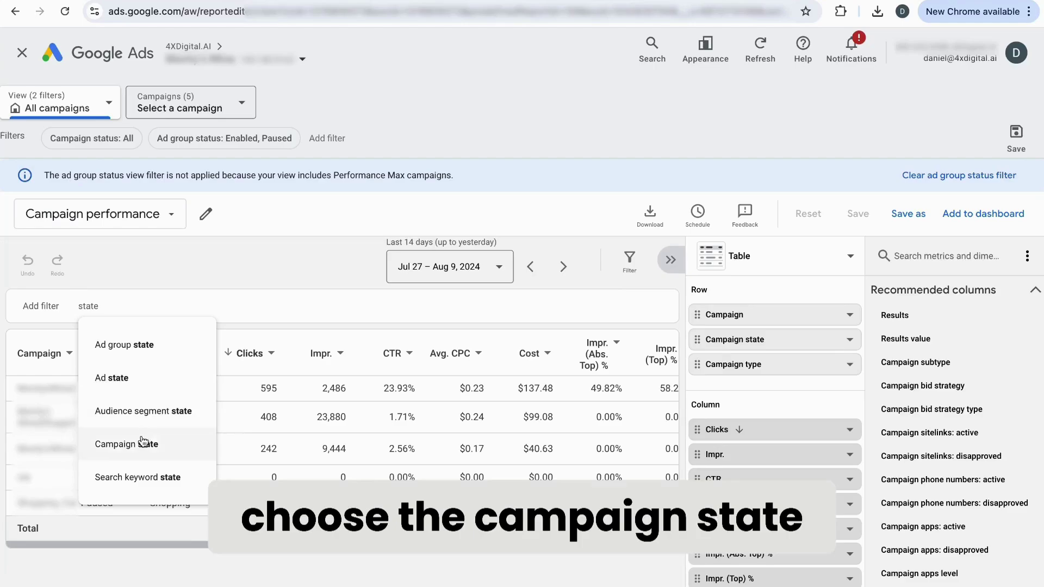
left_click(143, 442)
left_click(80, 377)
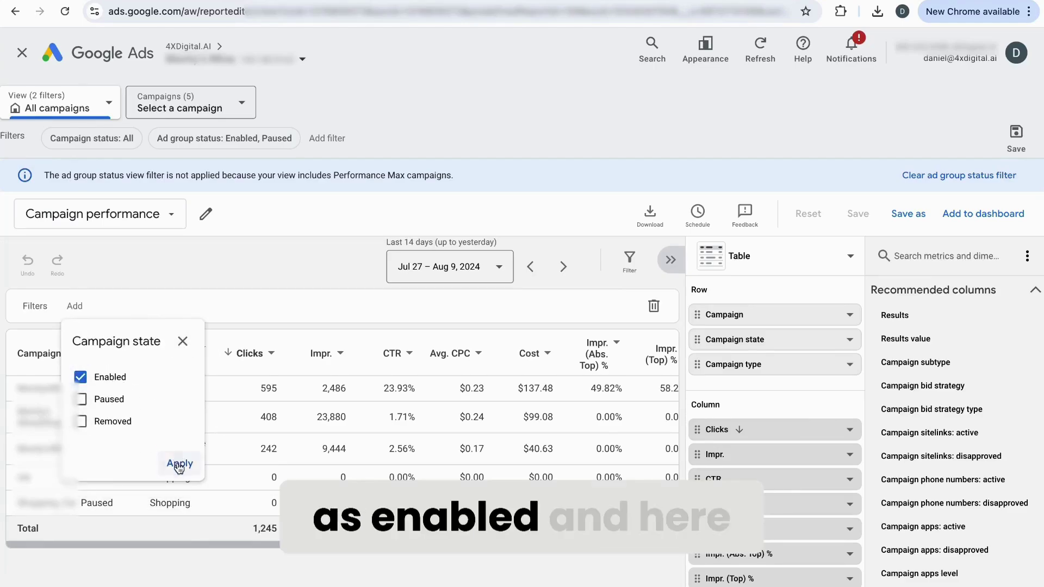
left_click(179, 464)
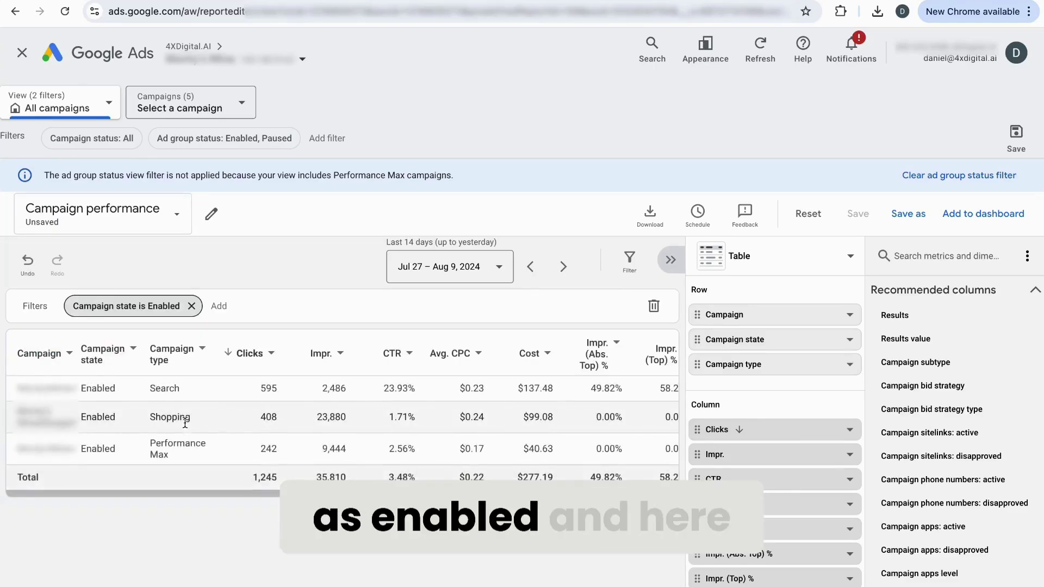
left_click_drag(78, 346, 108, 347)
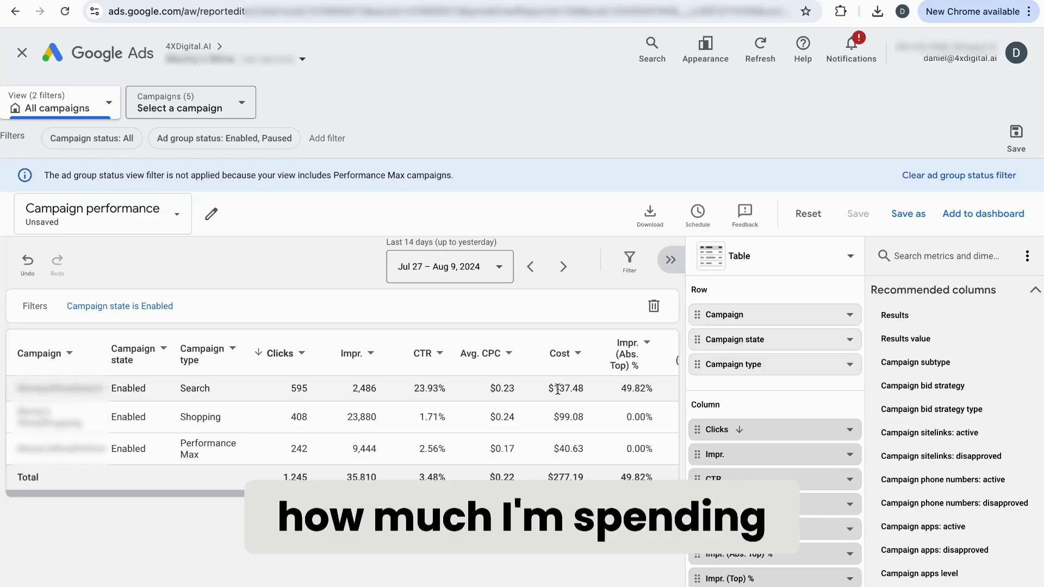
Examine the report's cost, impression rate, conversion, cost per conversion and conversion rate columns for the enabled campaigns.
scroll(572, 388, "right", 3)
scroll(572, 388, "right", 3)
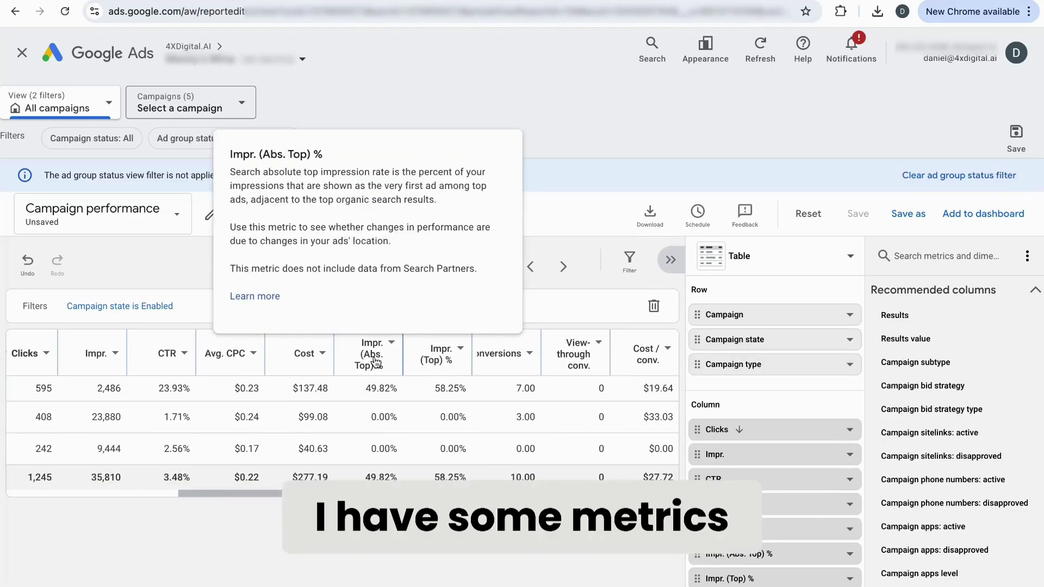
mouse_move(437, 362)
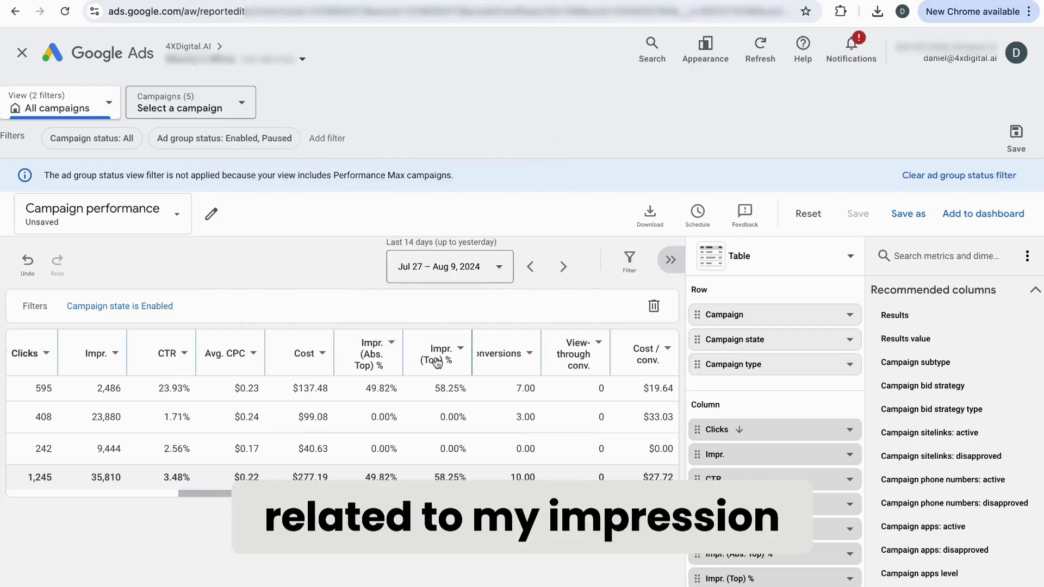
mouse_move(371, 375)
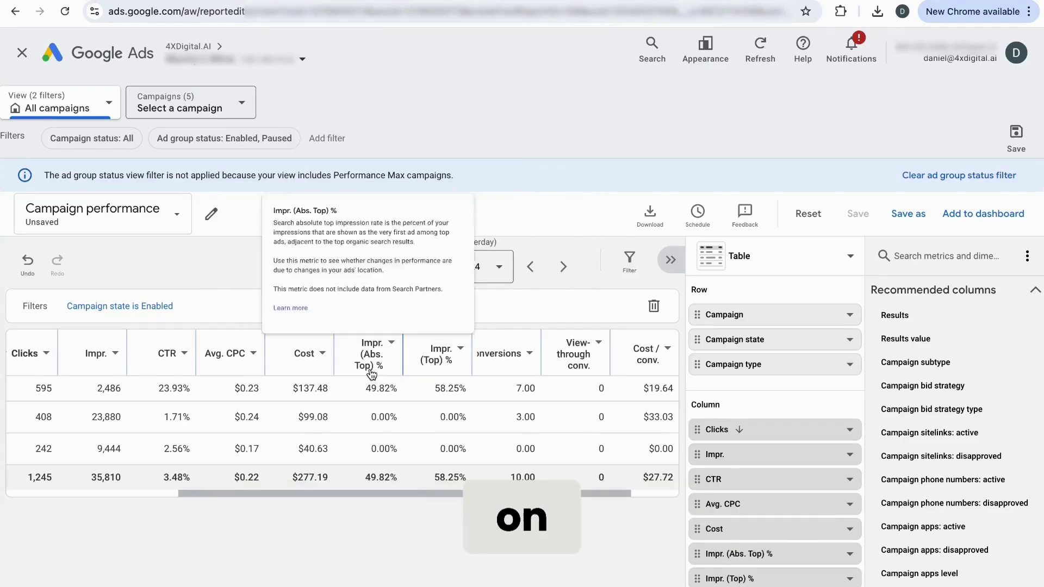
scroll(505, 389, "left", 2)
scroll(504, 390, "right", 3)
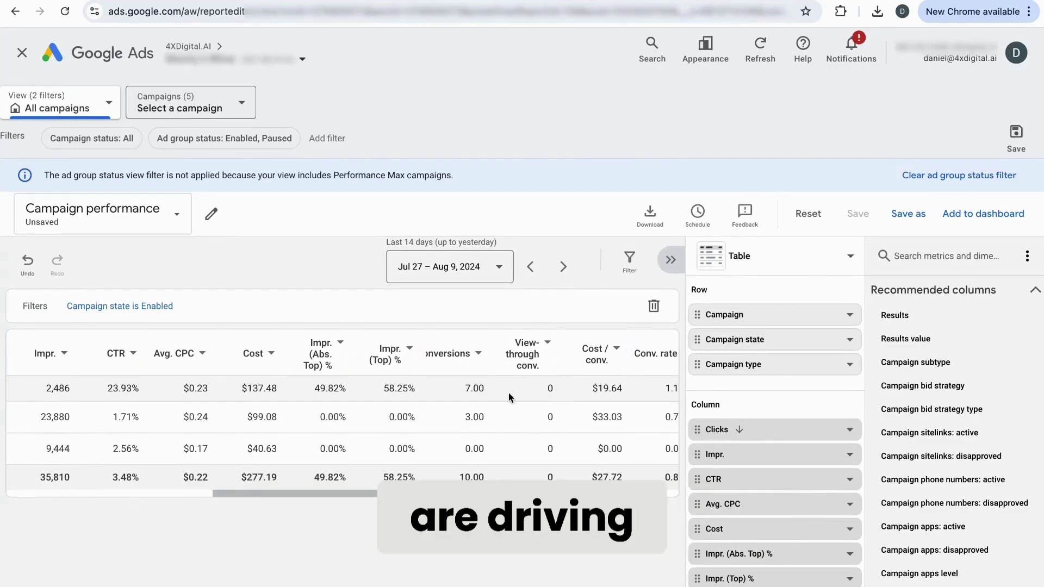
scroll(510, 397, "right", 1)
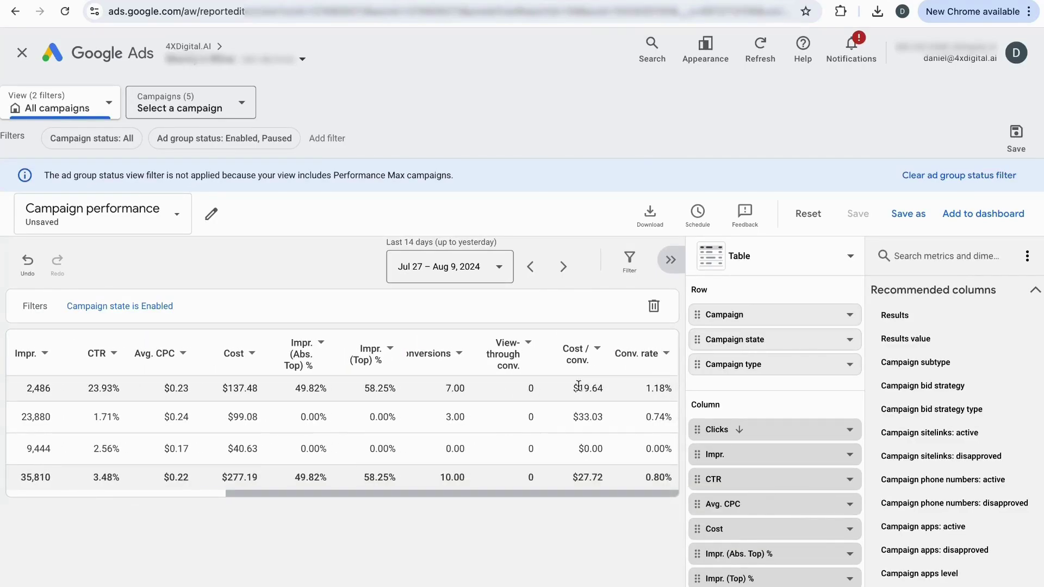
scroll(430, 390, "left", 5)
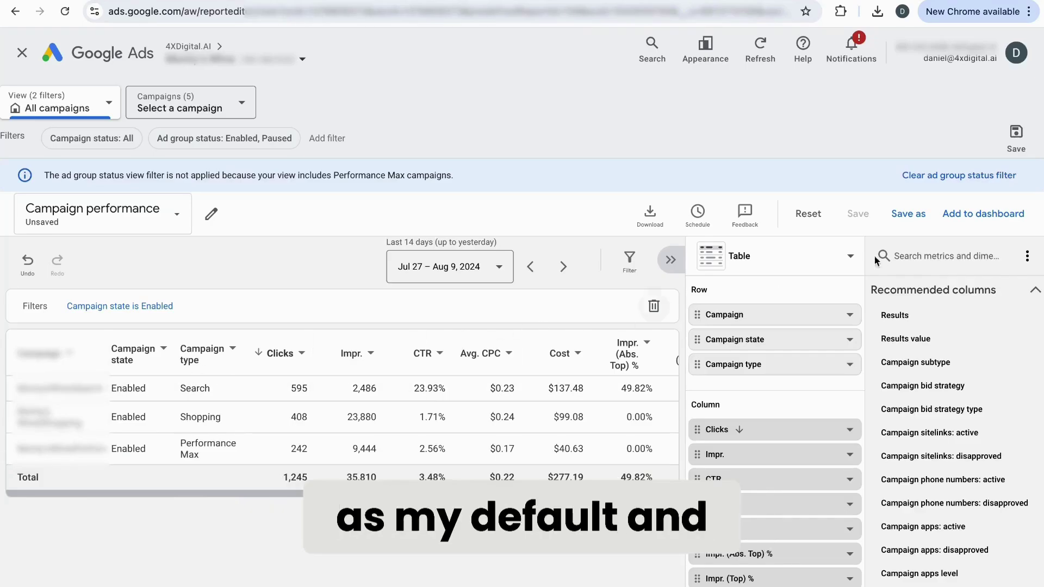
Find the Revenue metric and add it as a column, then bring it into view in the table.
left_click(941, 252)
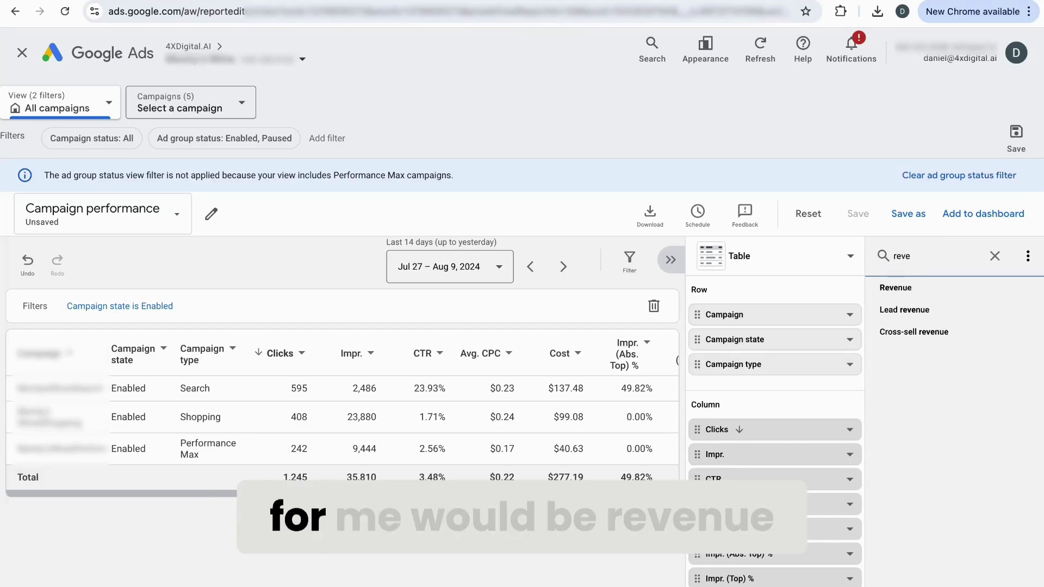
left_click(1024, 288)
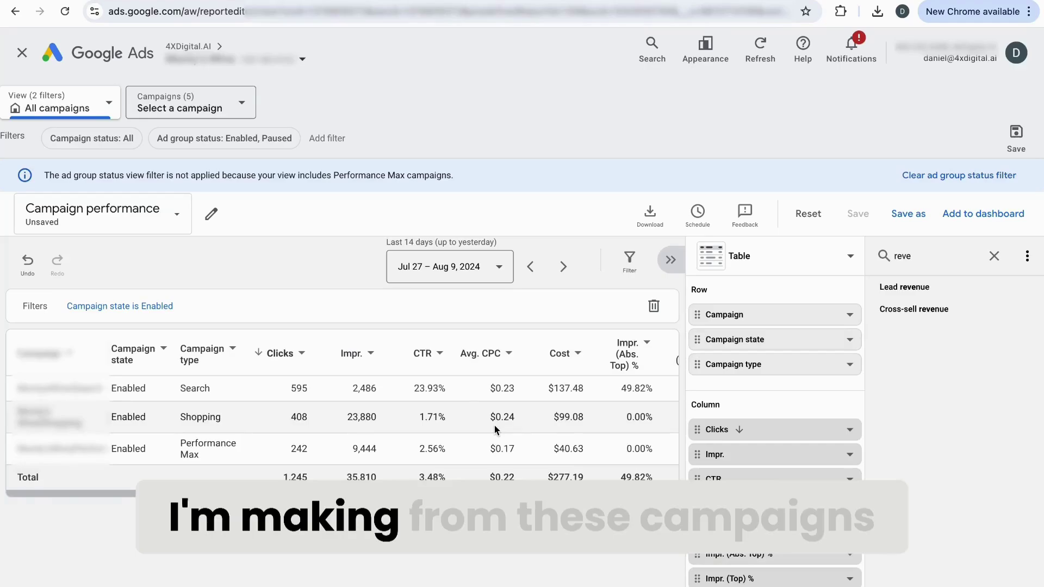
scroll(494, 425, "right", 6)
scroll(494, 425, "right", 2)
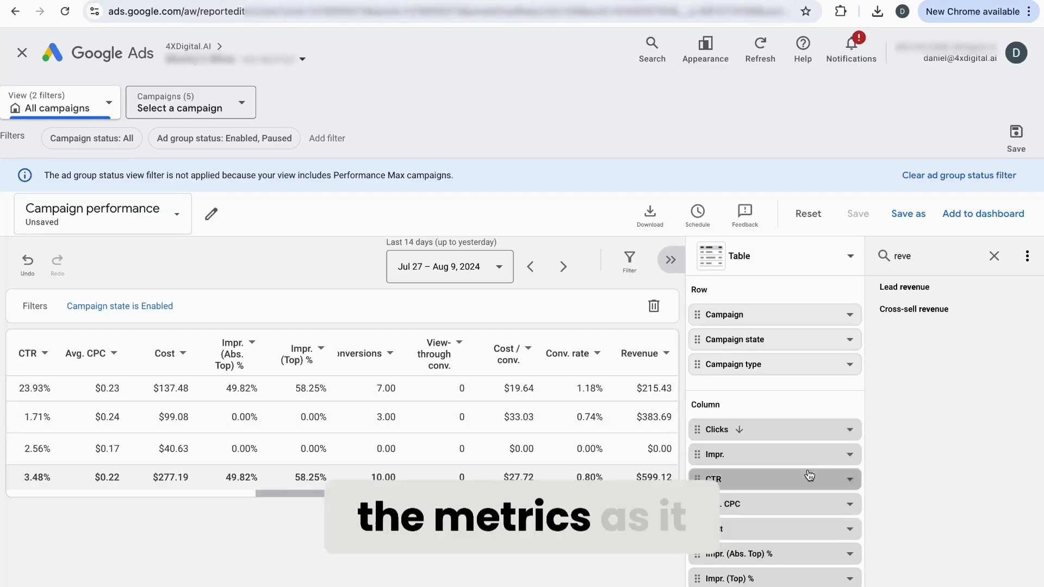
Clear the metric search, check the compatibility of Product type (1st level), and collapse the frequently used columns.
left_click(993, 256)
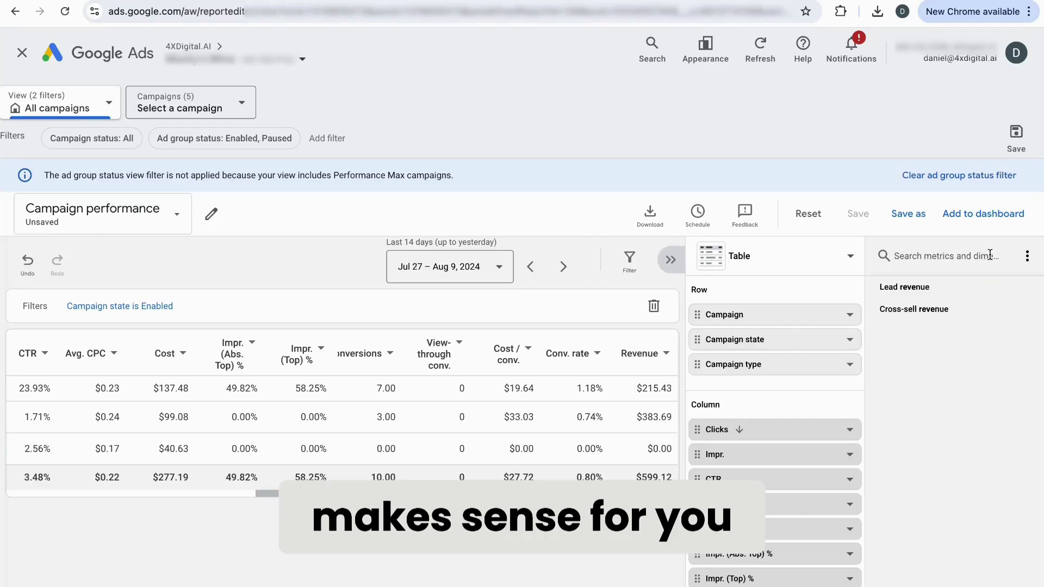
scroll(950, 372, "down", 6)
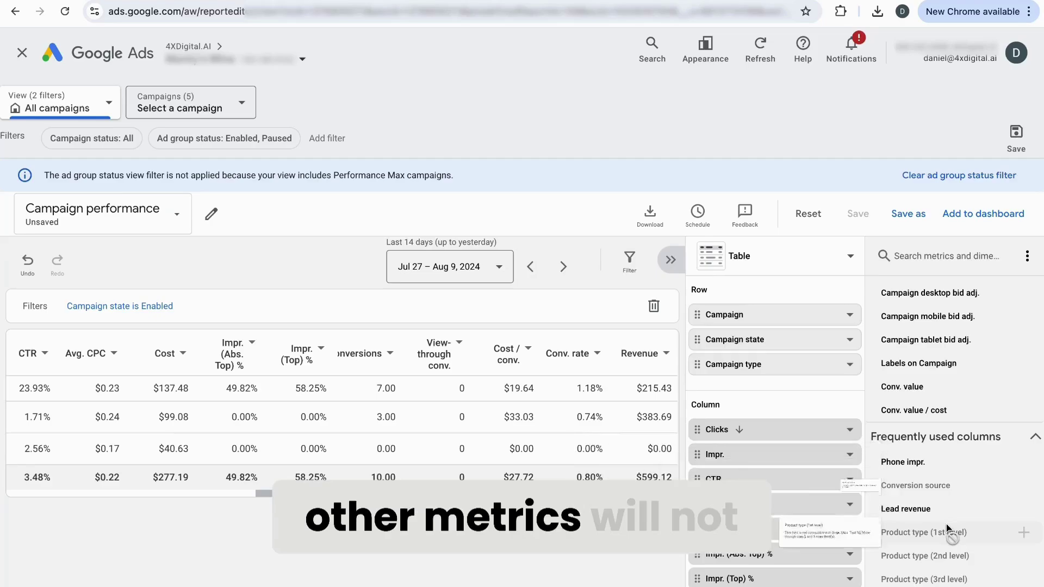
mouse_move(946, 526)
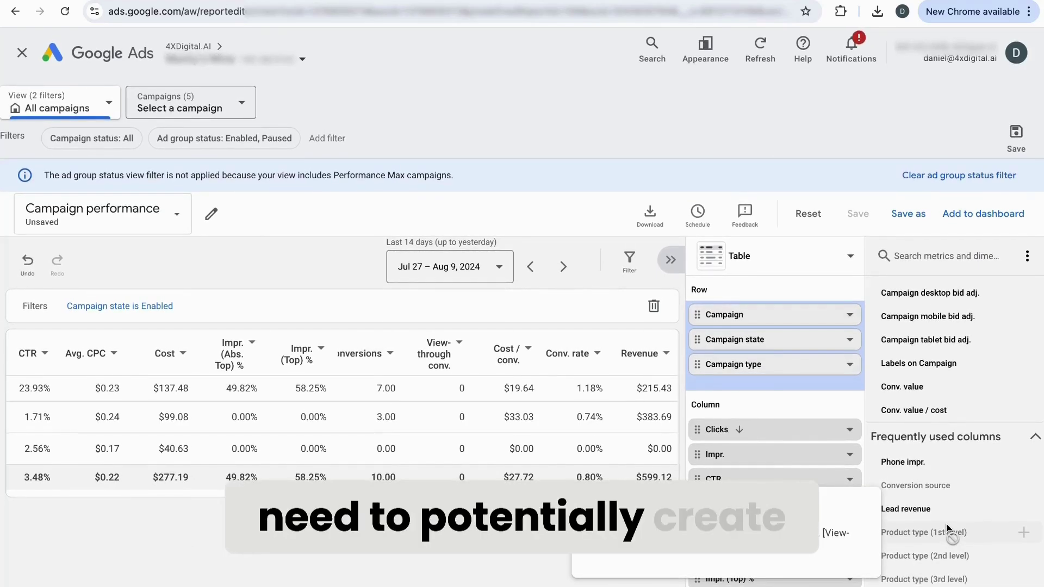
left_click_drag(946, 524, 946, 523)
left_click(1031, 438)
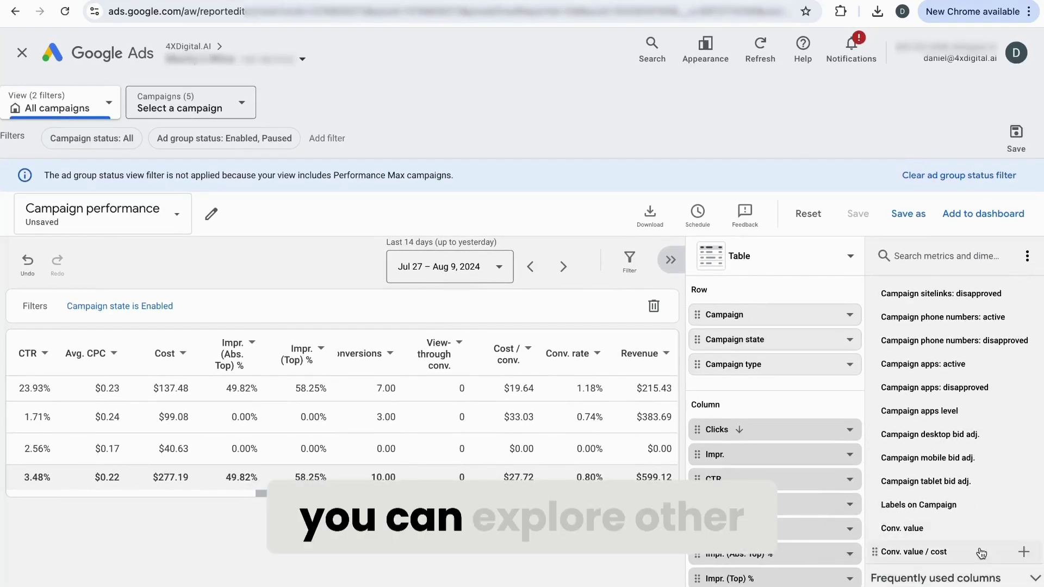
Add Search keyword from the Level of detail columns as a row dimension in the report.
scroll(981, 553, "down", 5)
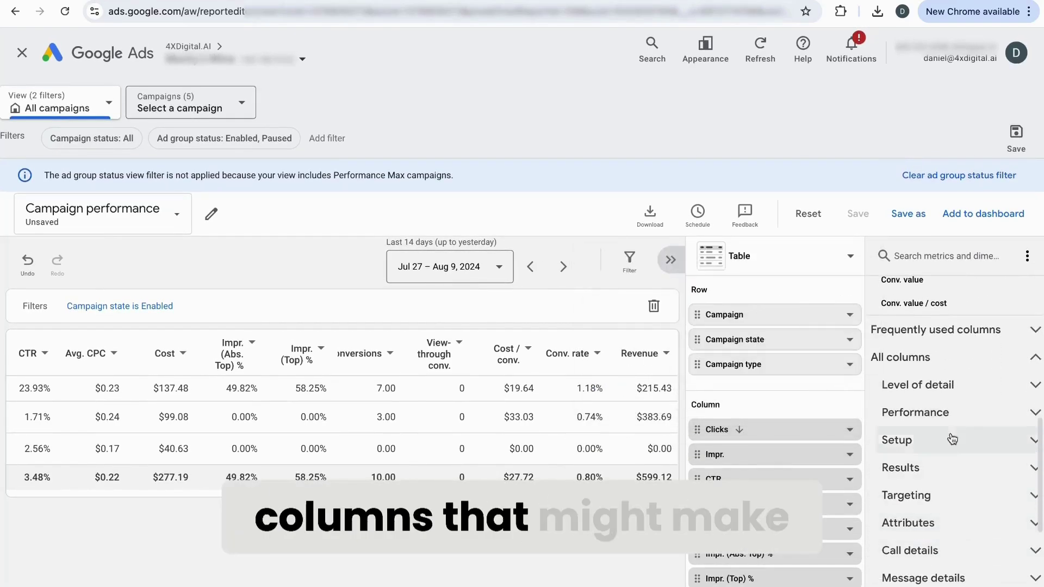
left_click(935, 384)
left_click_drag(932, 420, 992, 420)
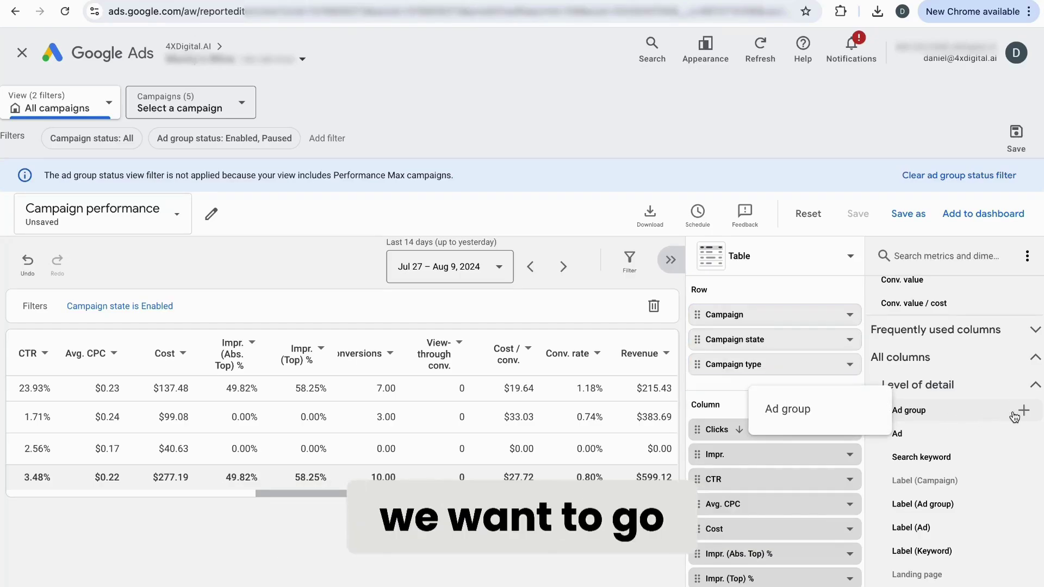
left_click(1022, 458)
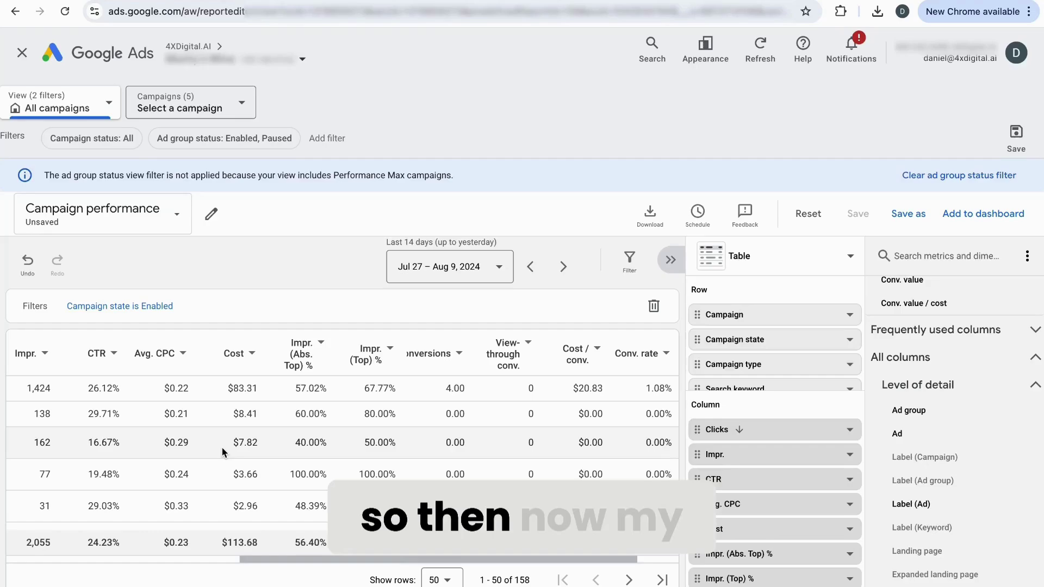
Sort the search keyword rows by Cost from high to low and review the highest-spending keywords.
left_click(31, 560)
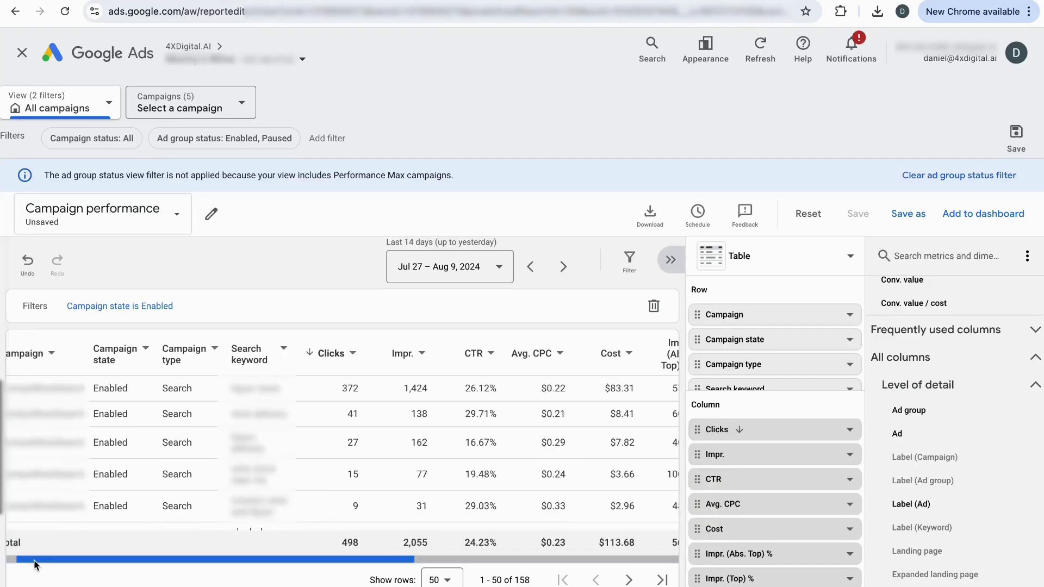
left_click_drag(90, 567, 20, 560)
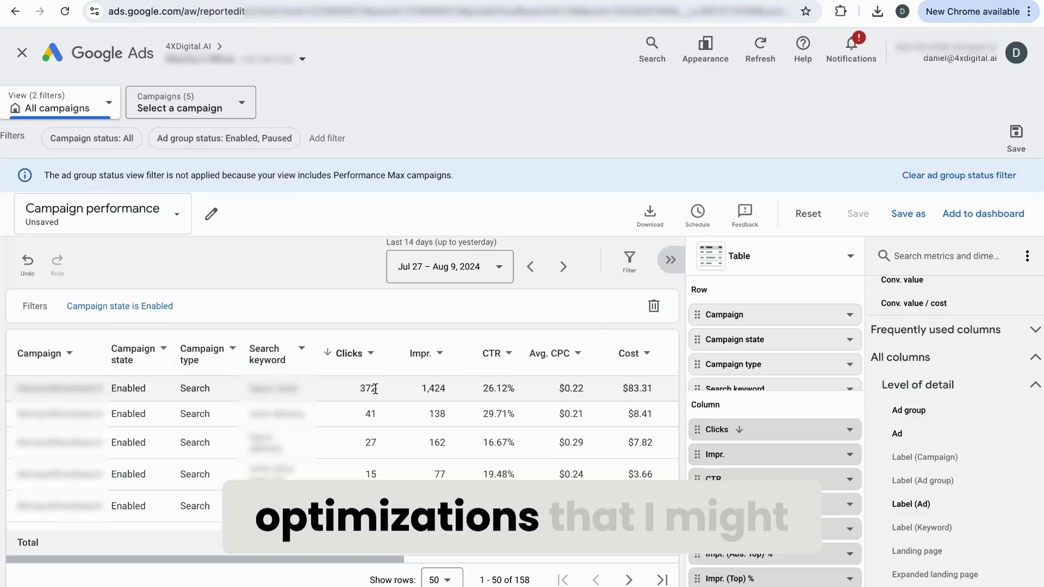
left_click(631, 359)
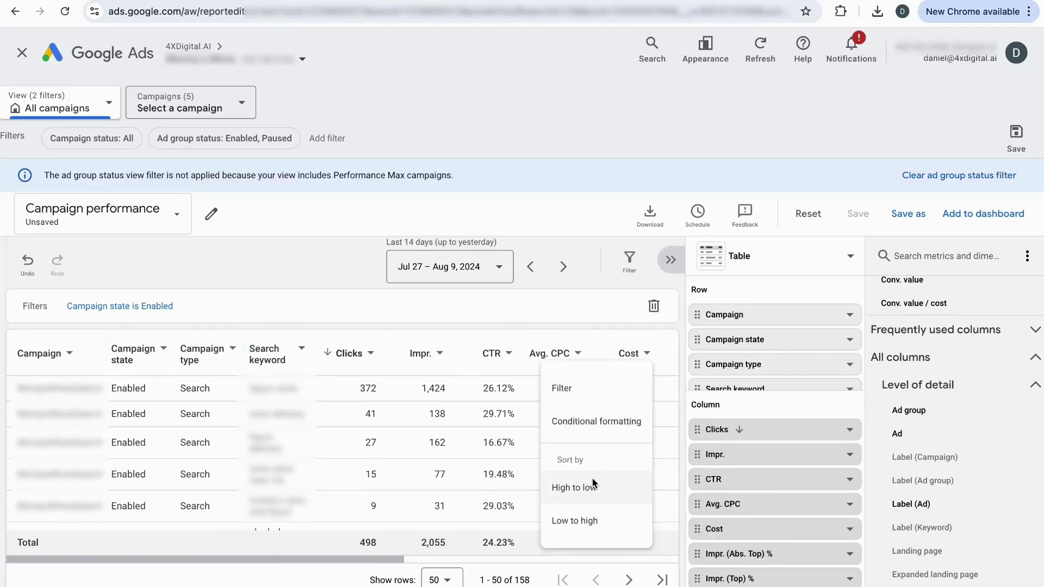
left_click(591, 484)
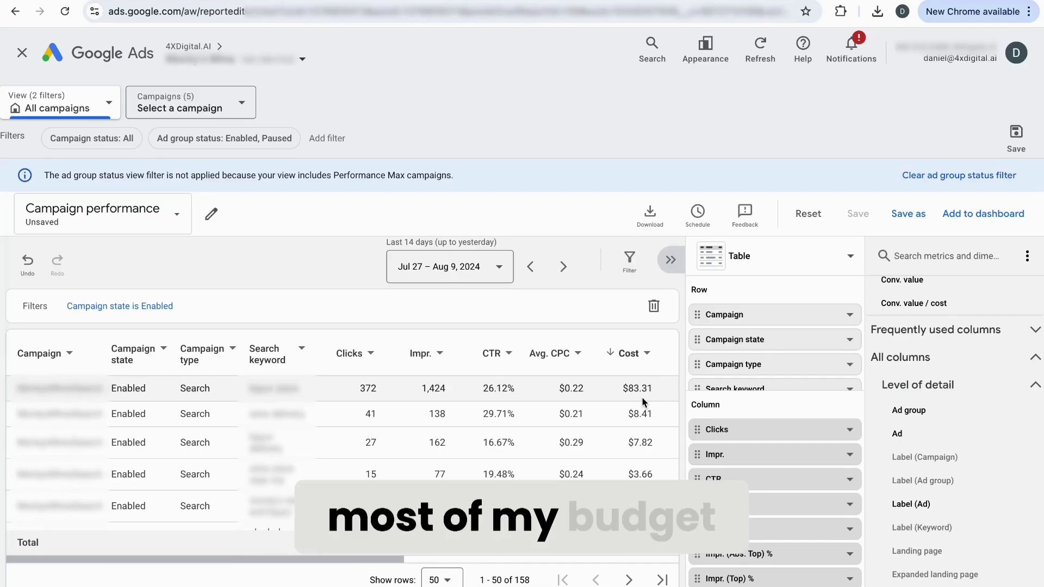
scroll(642, 399, "down", 1)
scroll(641, 393, "up", 1)
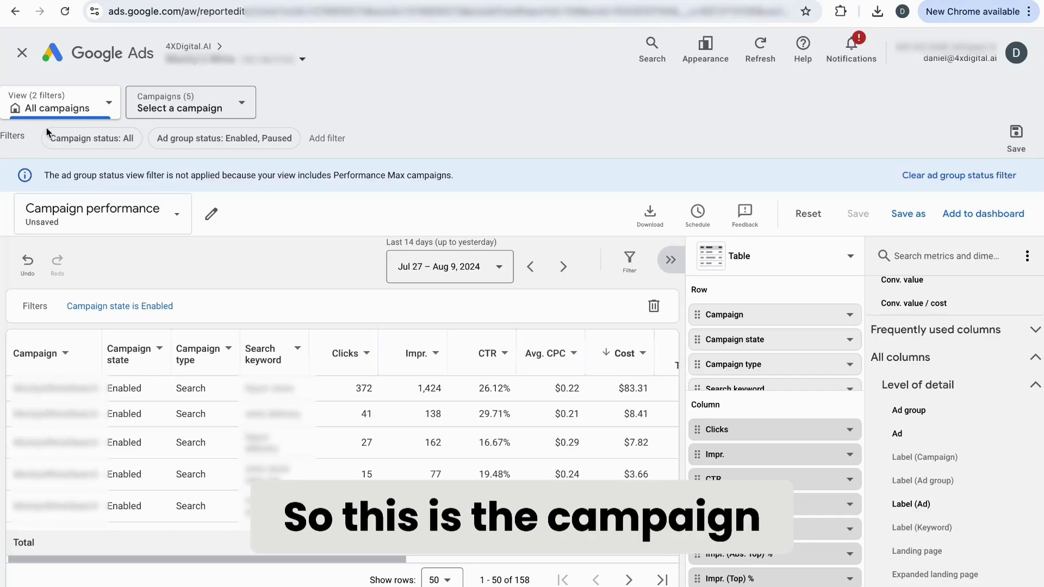
Close the Campaign performance report and leave without saving the changes, returning to the Report editor.
left_click(20, 56)
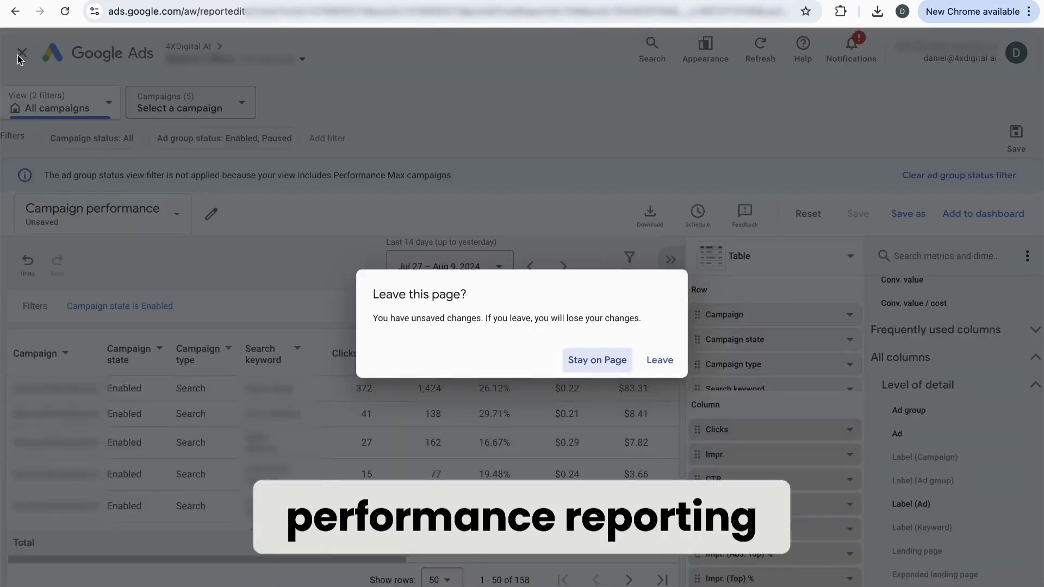
left_click(659, 358)
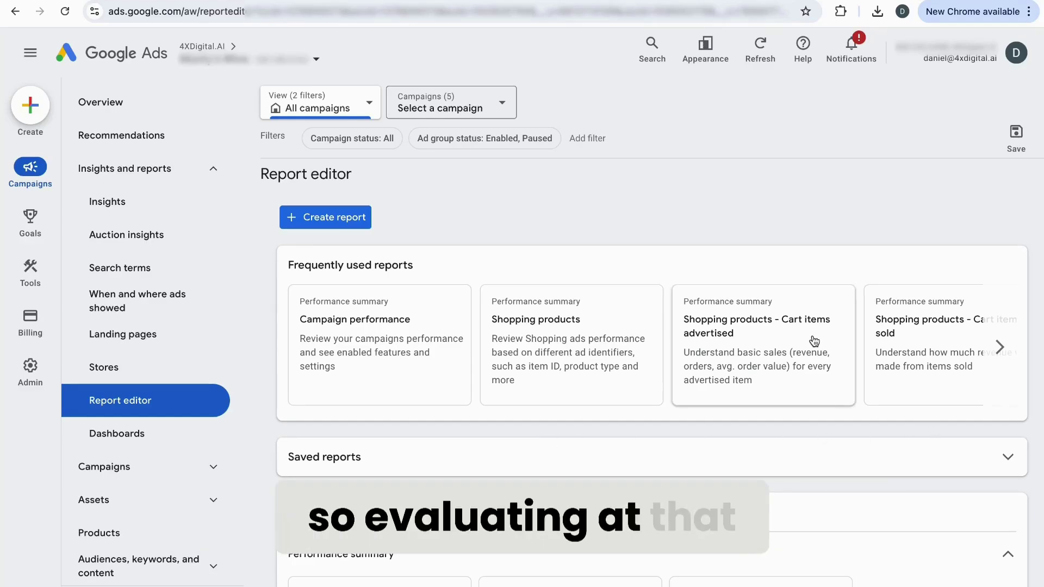
Open the Shopping products - Cart items advertised performance report and widen its Item ID and Product Title columns.
scroll(813, 341, "down", 6)
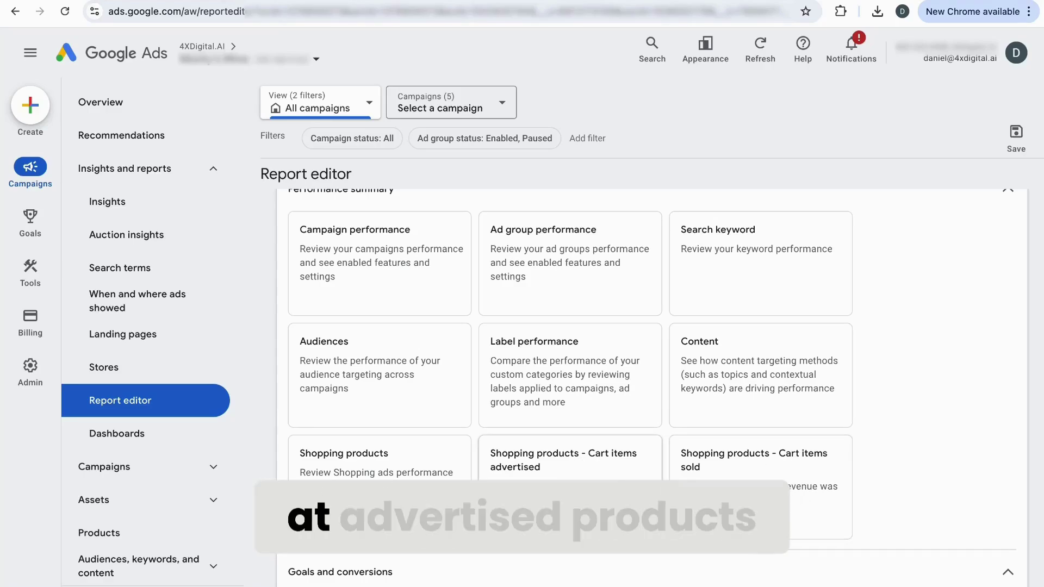
left_click(563, 459)
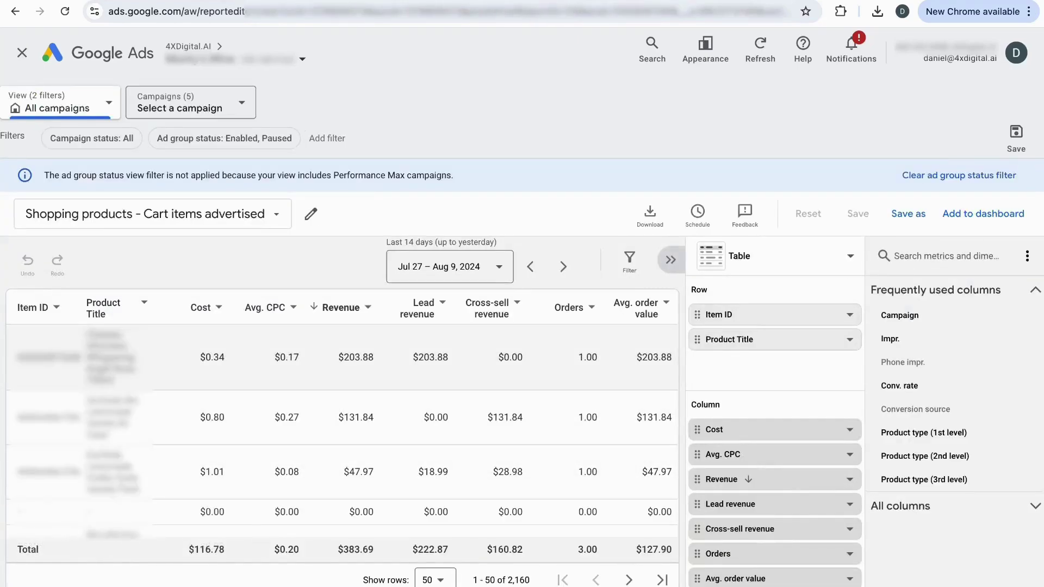
double_click(81, 307)
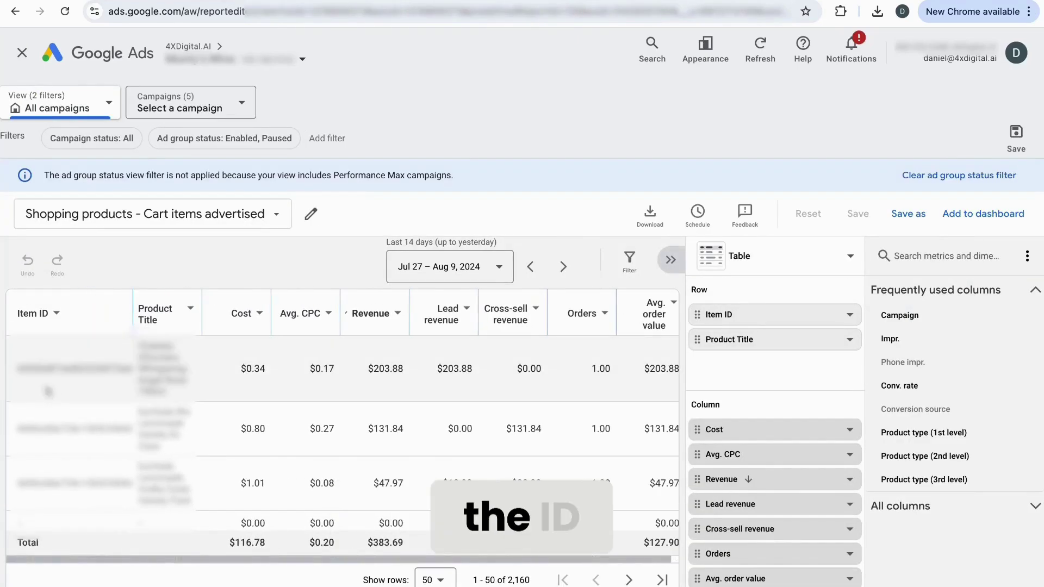
double_click(204, 306)
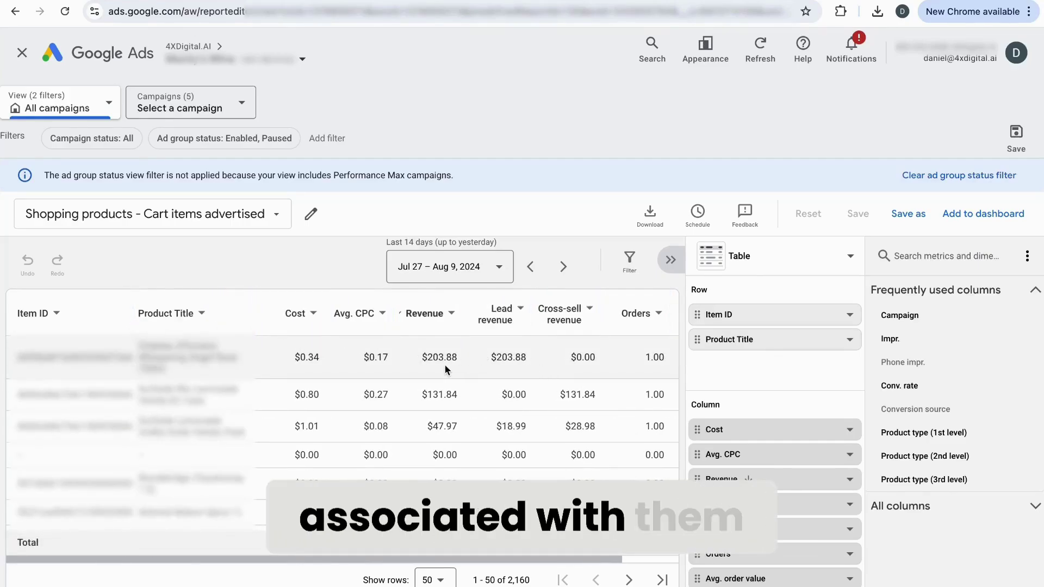
Sort the advertised products by Cost from high to low and widen the Product Title column a little more.
left_click(313, 313)
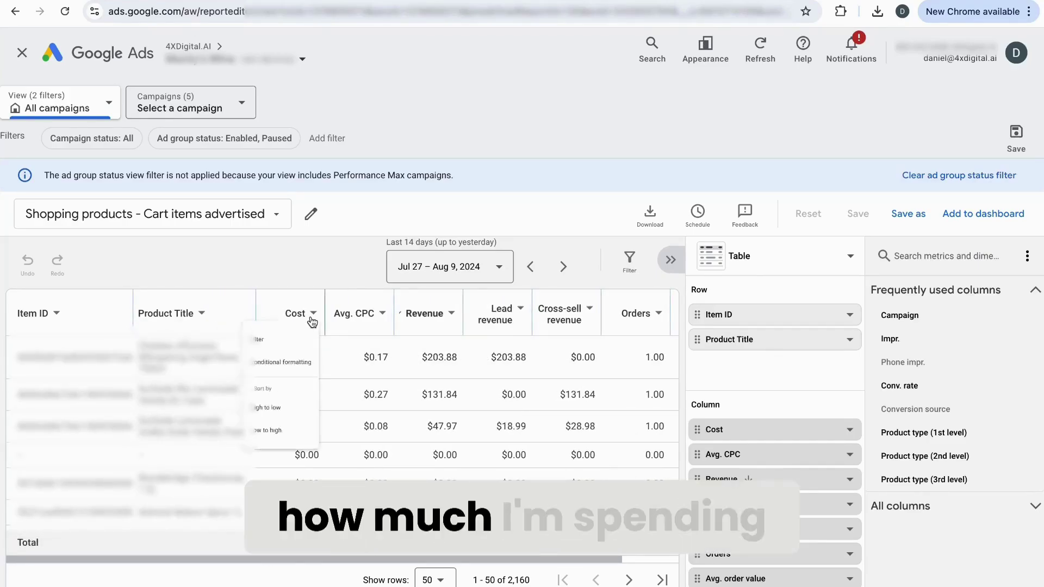
left_click(267, 447)
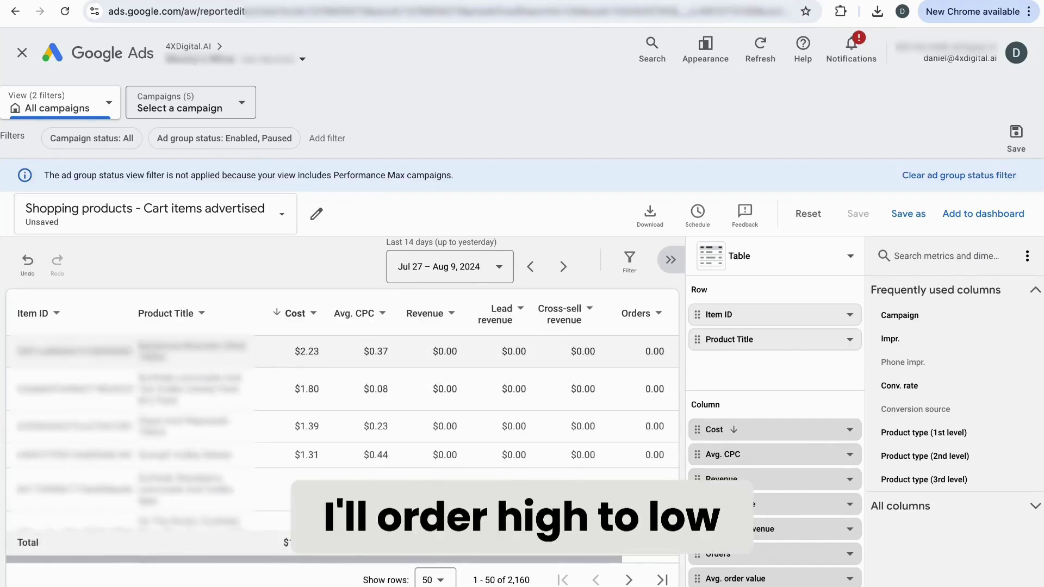
left_click_drag(263, 325, 290, 325)
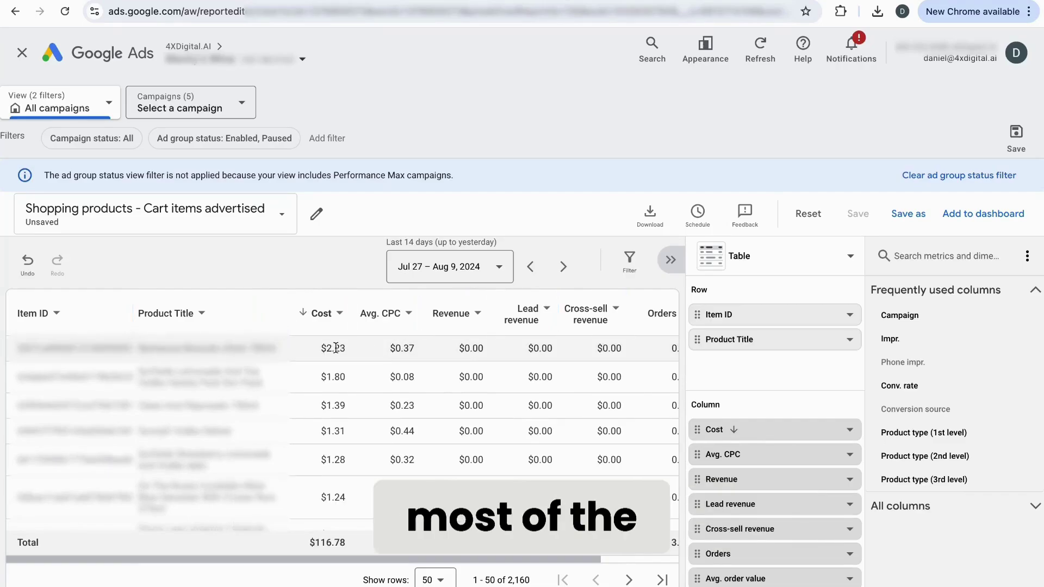
Sort the advertised products by Avg. CPC from high to low and review the costliest clicks.
left_click(407, 314)
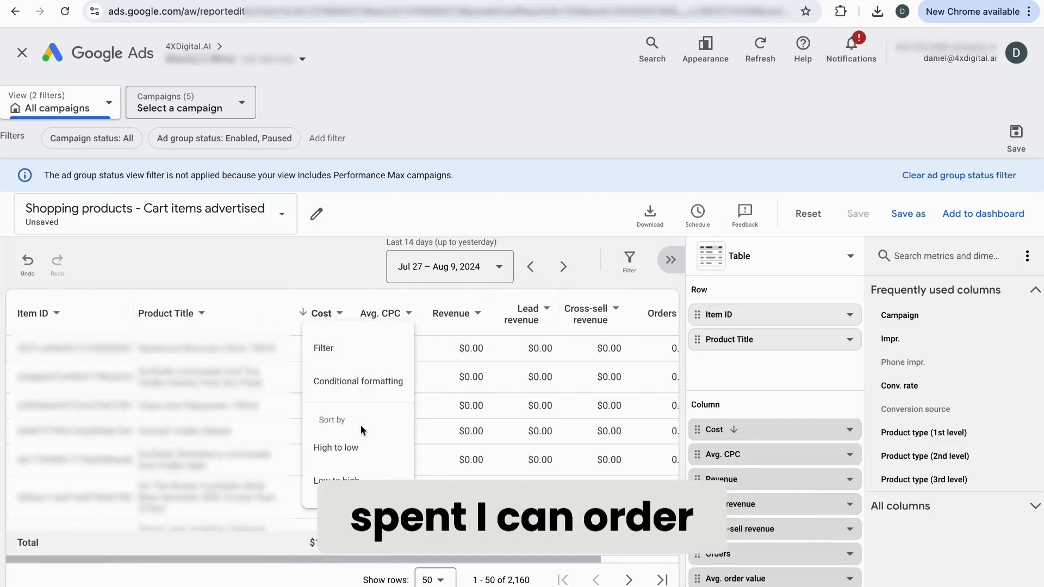
left_click(361, 442)
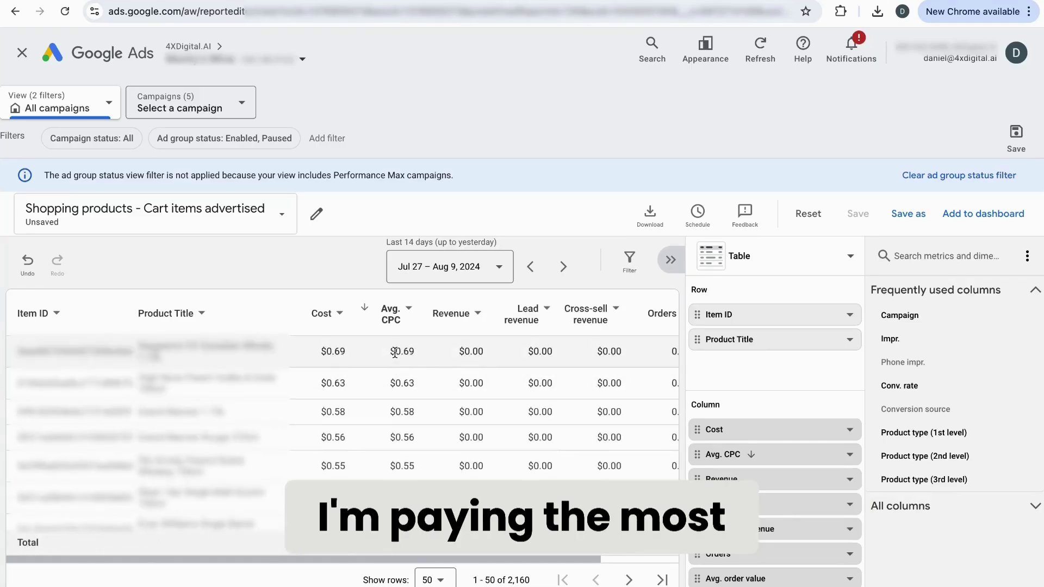
scroll(395, 353, "right", 1)
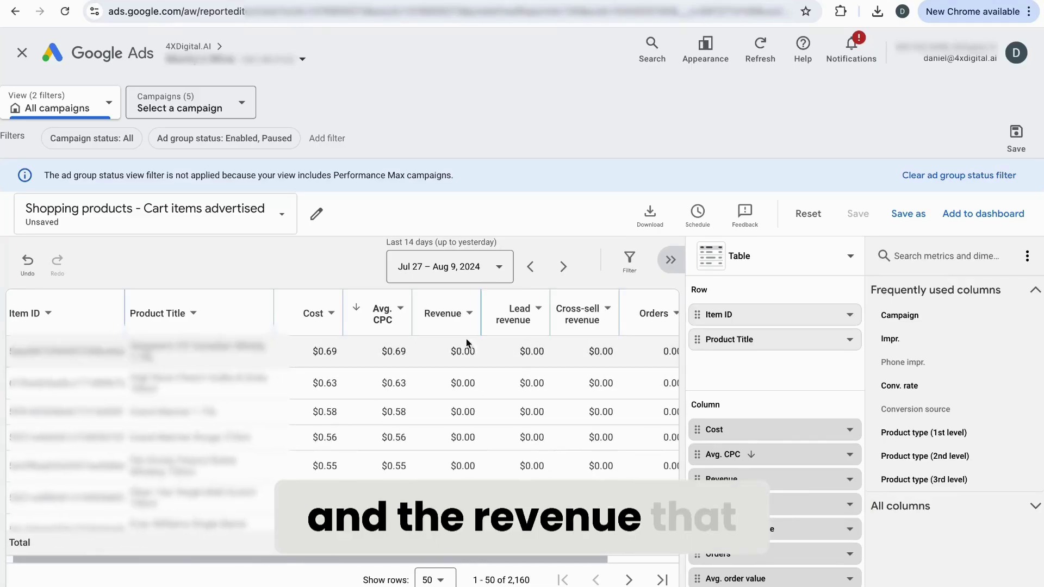
Sort the advertised products by Revenue from high to low and check the revenue of the top three products.
left_click(470, 315)
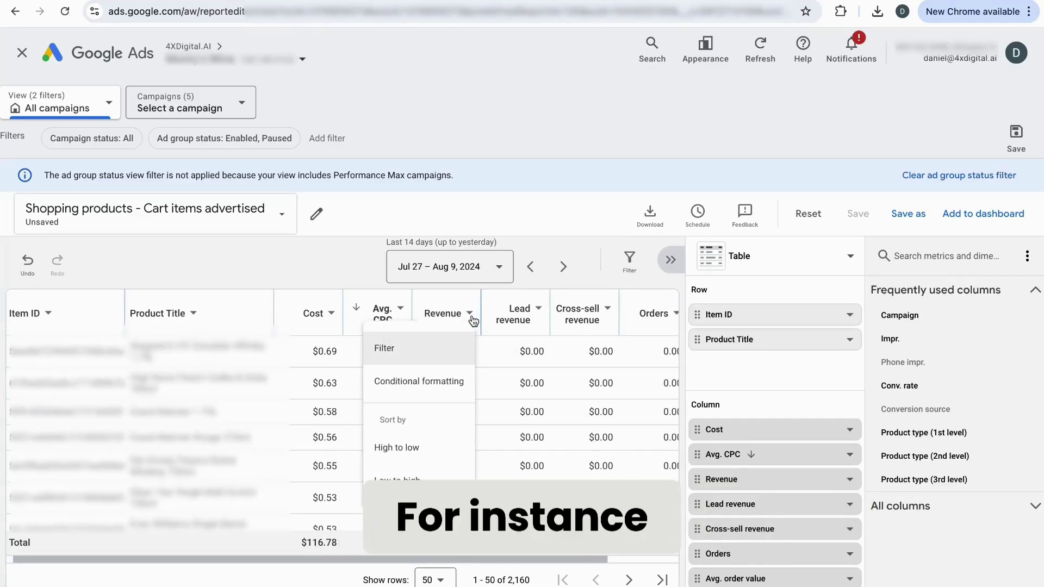
left_click(419, 438)
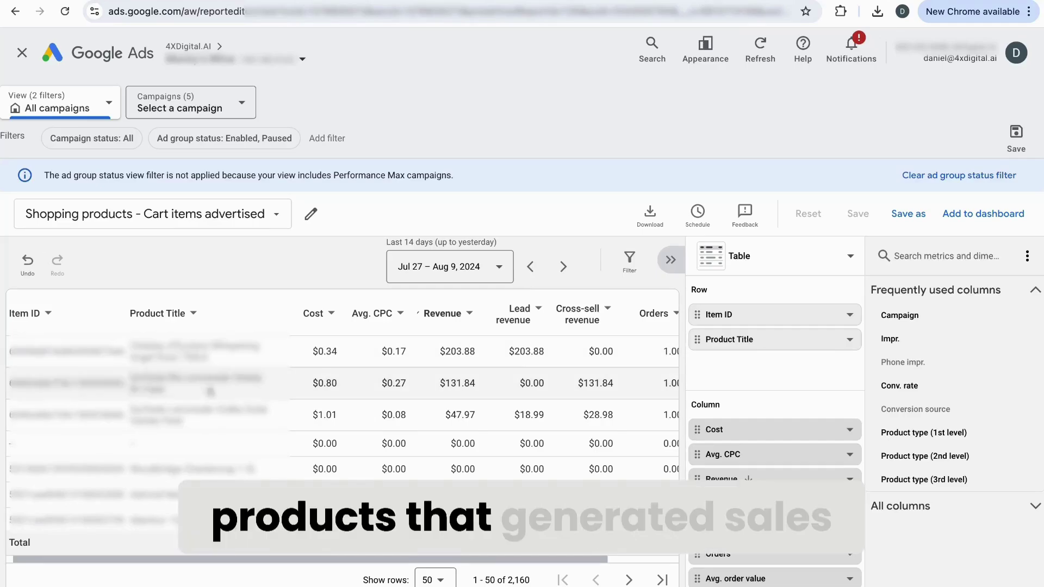
double_click(452, 351)
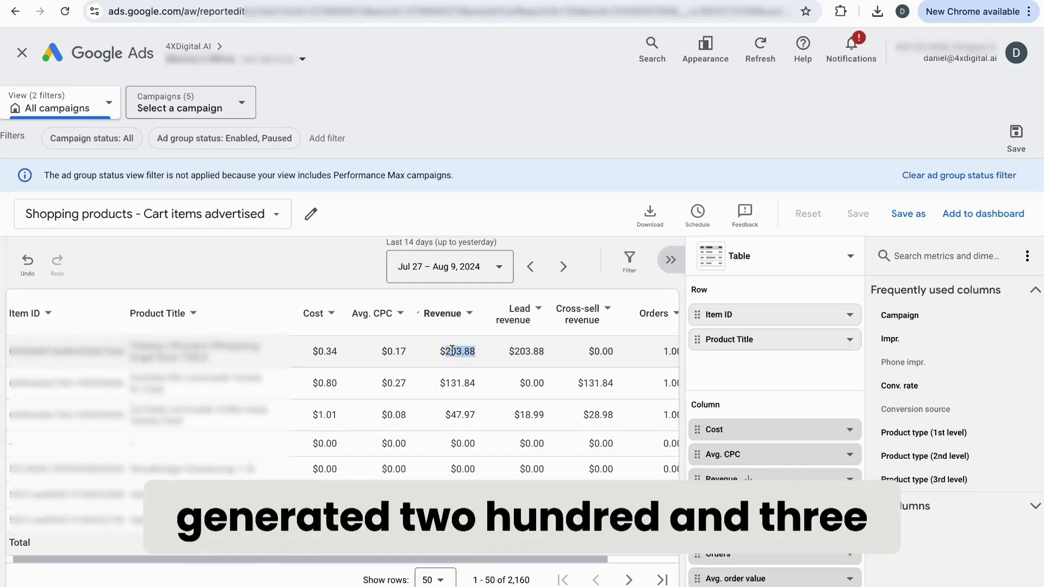
double_click(458, 383)
double_click(458, 415)
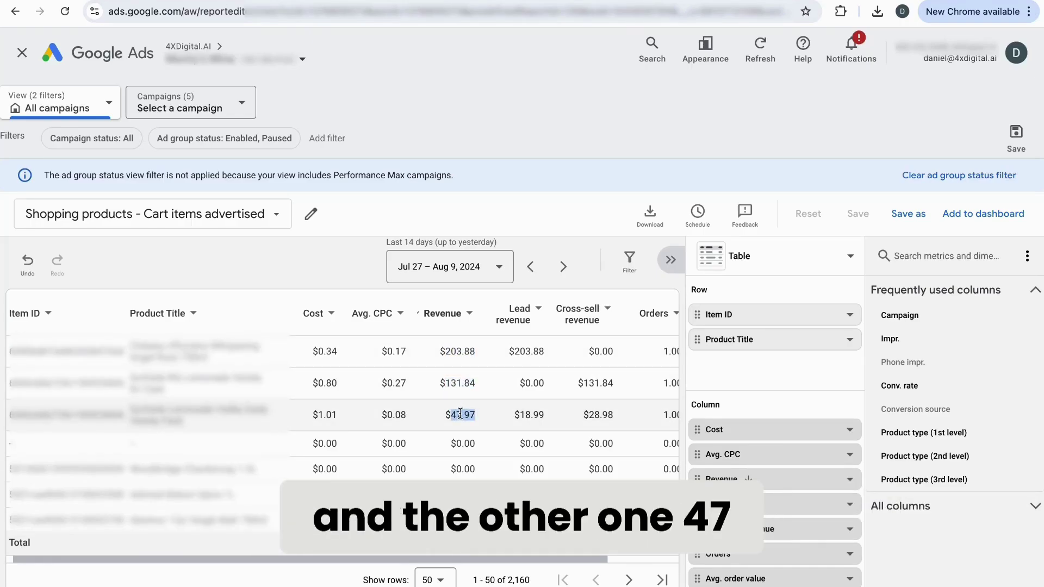
Review the Orders and Avg. order value columns for the top-revenue products, then return to the Item ID column.
scroll(460, 413, "right", 2)
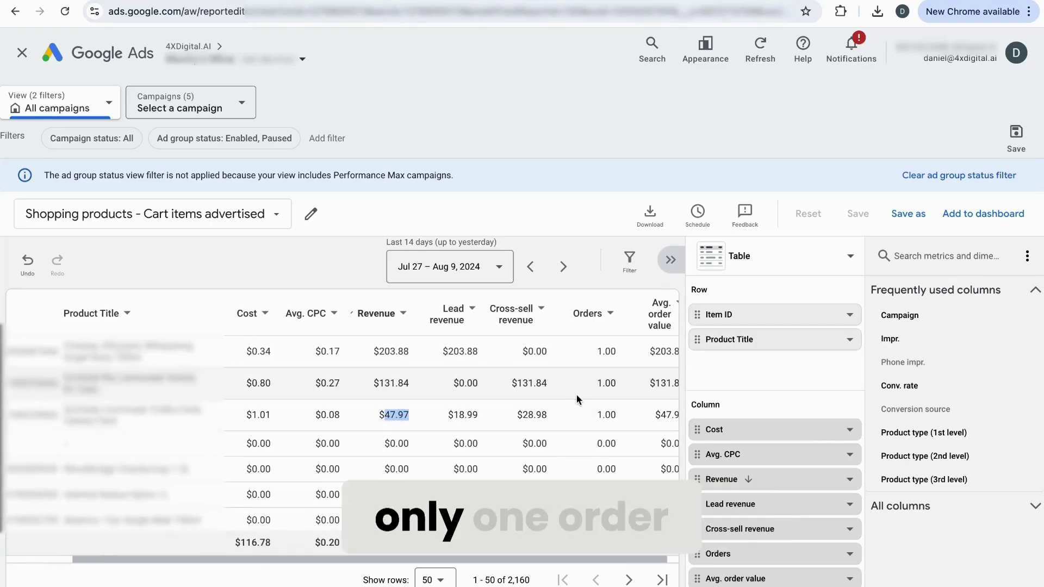
left_click(395, 412)
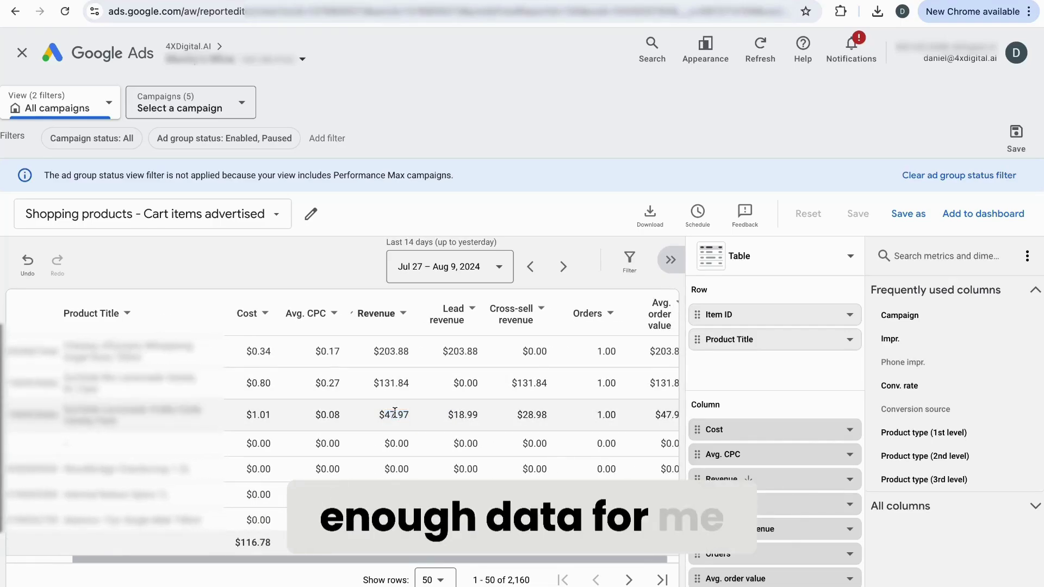
scroll(395, 412, "right", 1)
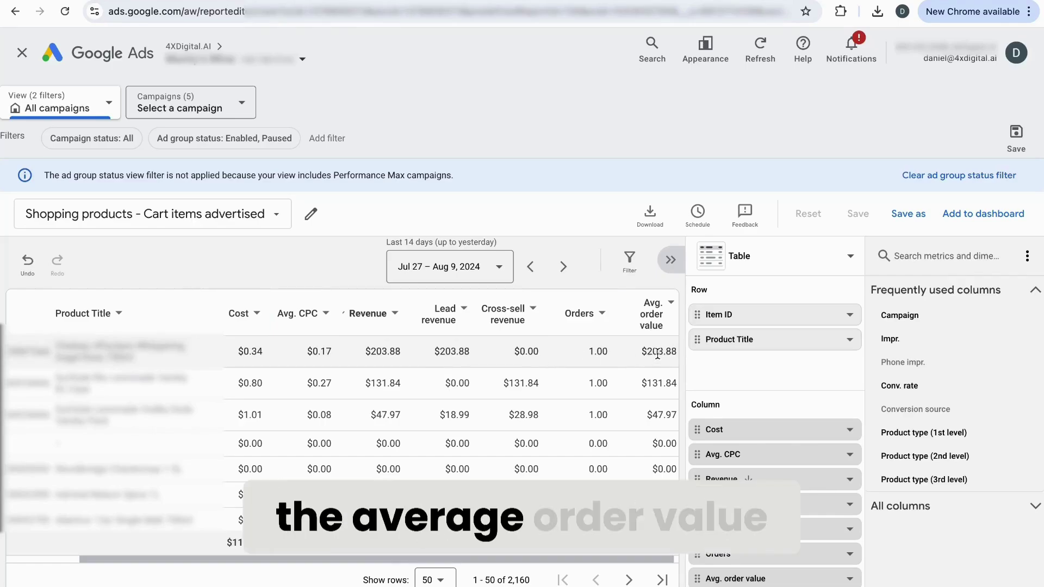
scroll(657, 354, "right", 1)
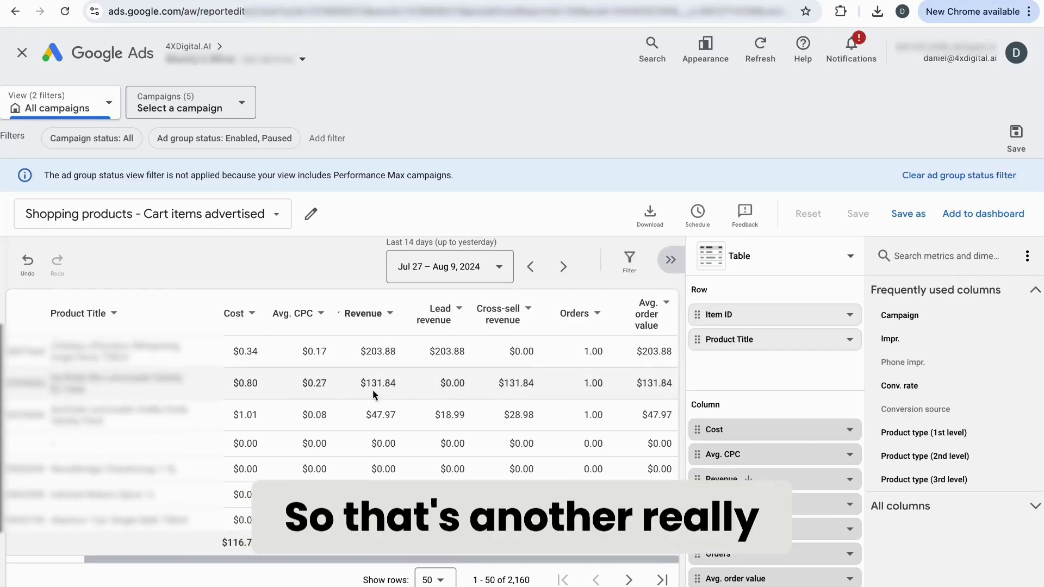
scroll(335, 386, "left", 3)
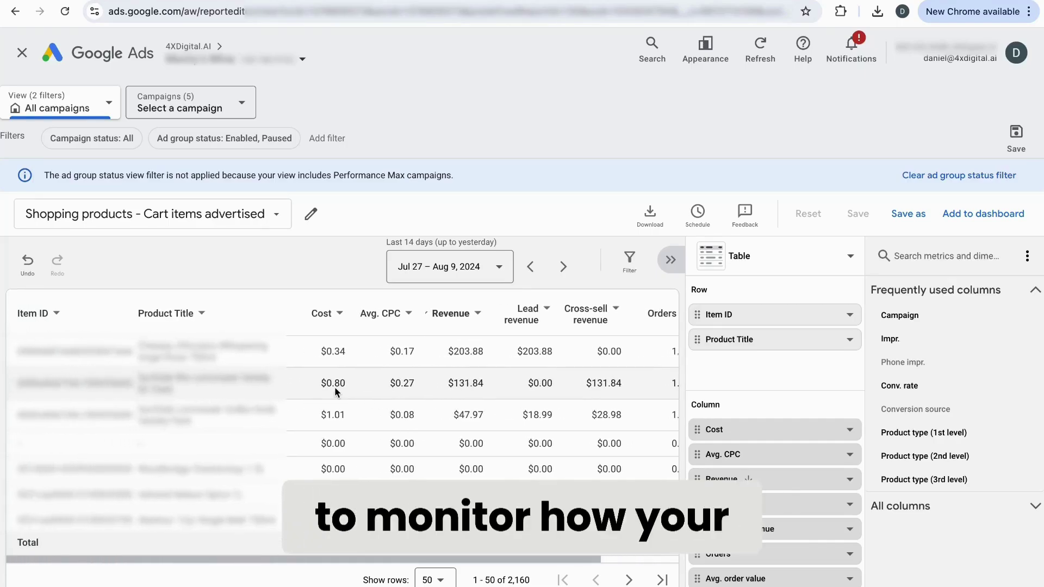